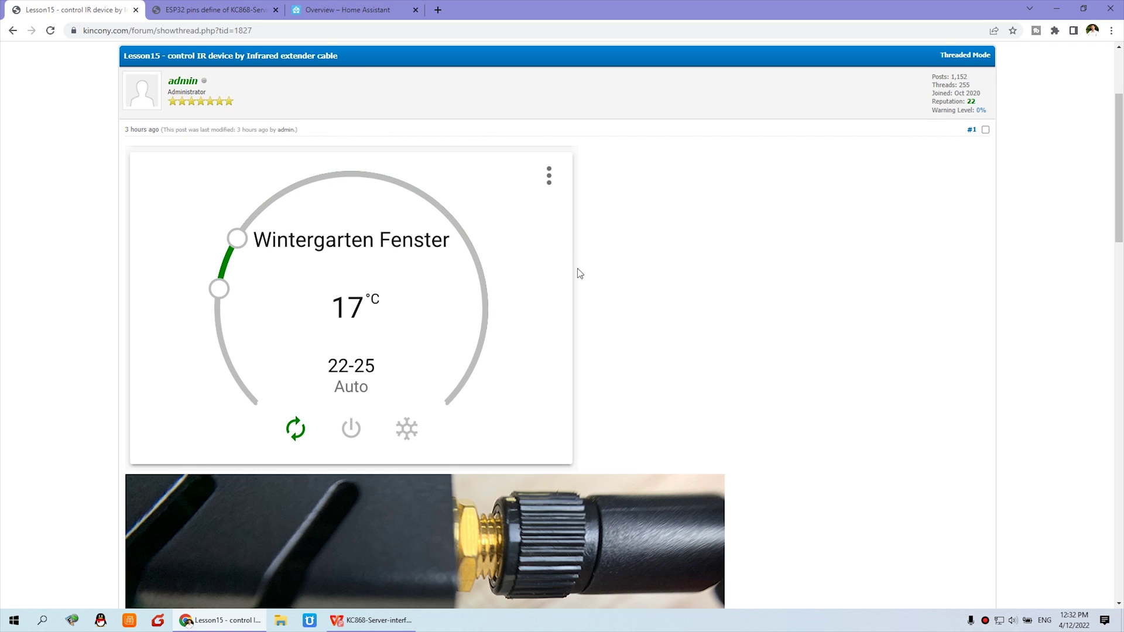
- Scroll the Lesson15 post down to the photos of the infrared extender cable
scroll(580, 274, "down", 1)
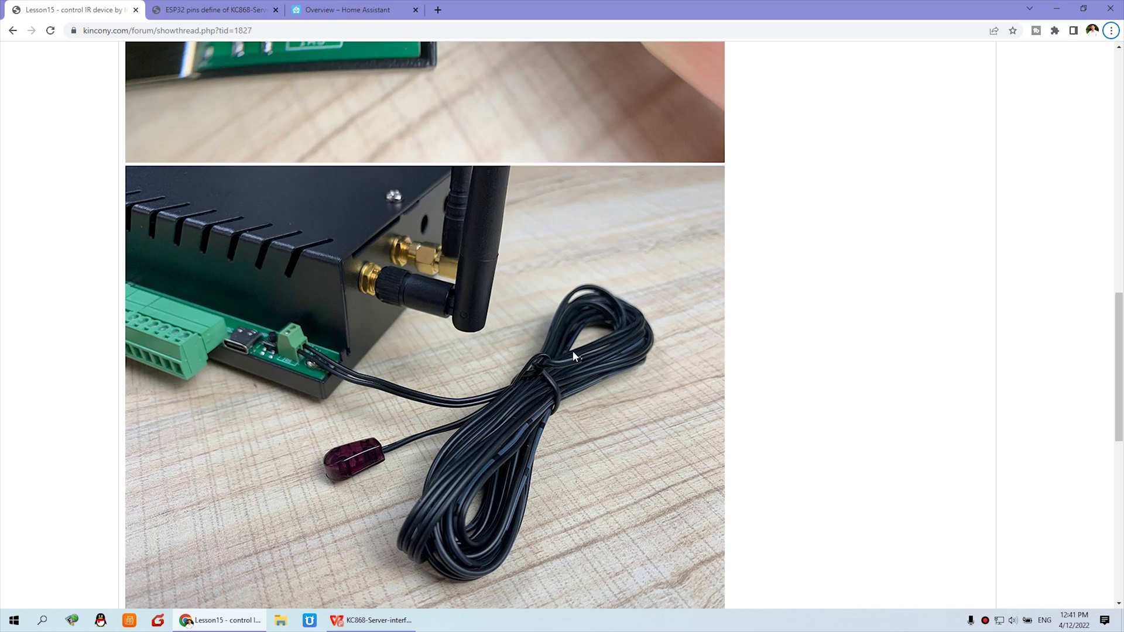
- Copy the remote_transmitter and climate example from the post, then switch to Home Assistant
scroll(685, 351, "down", 4)
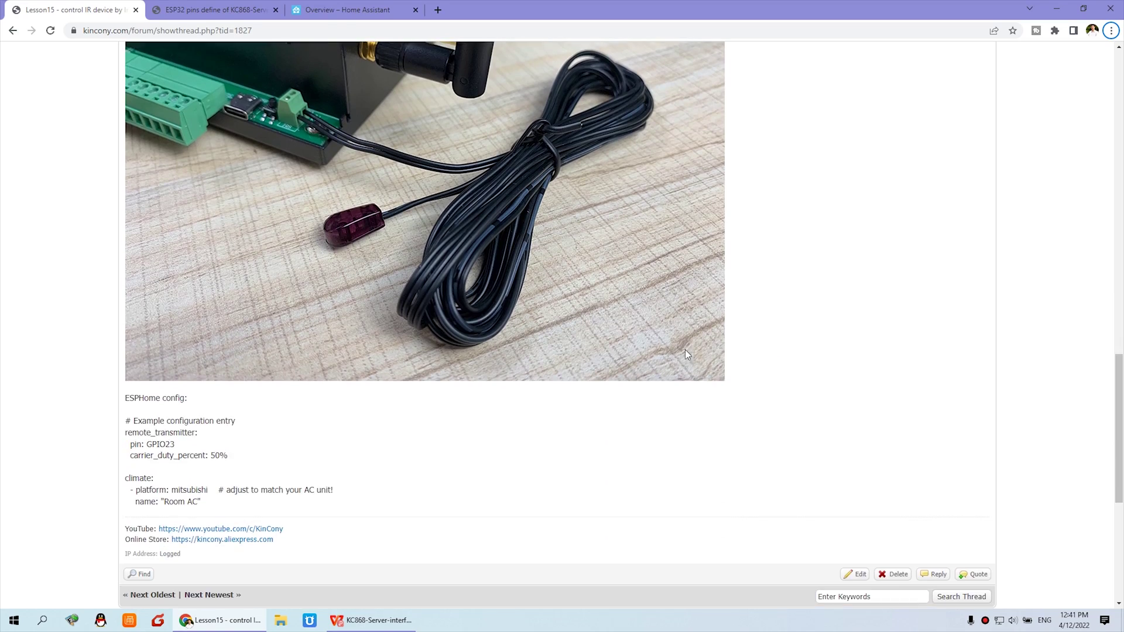
scroll(687, 355, "down", 1)
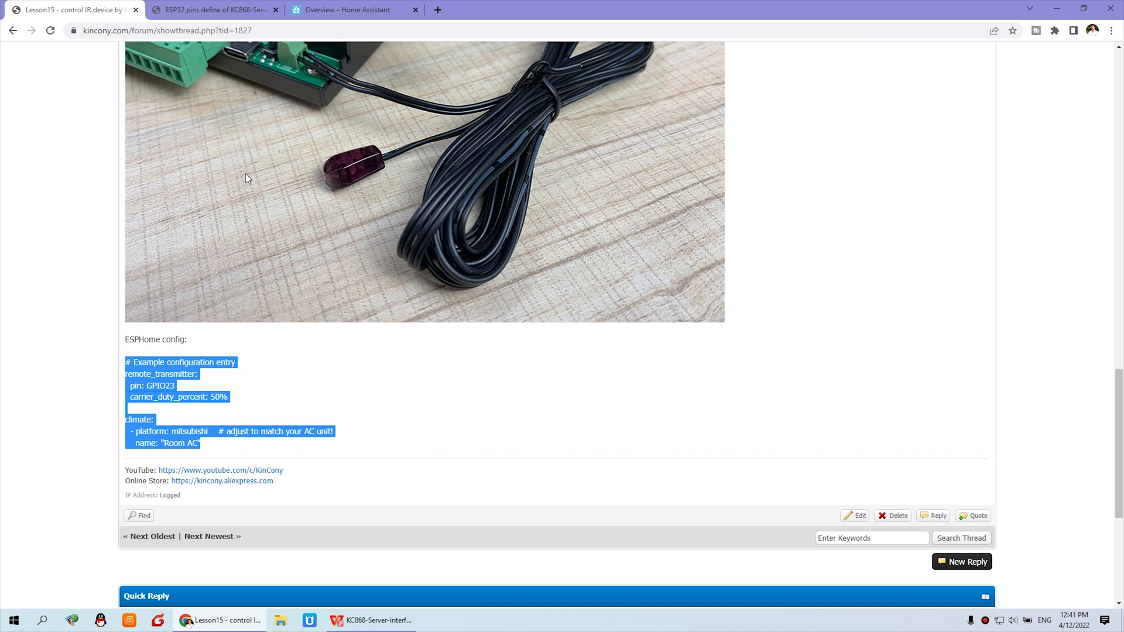
left_click(357, 9)
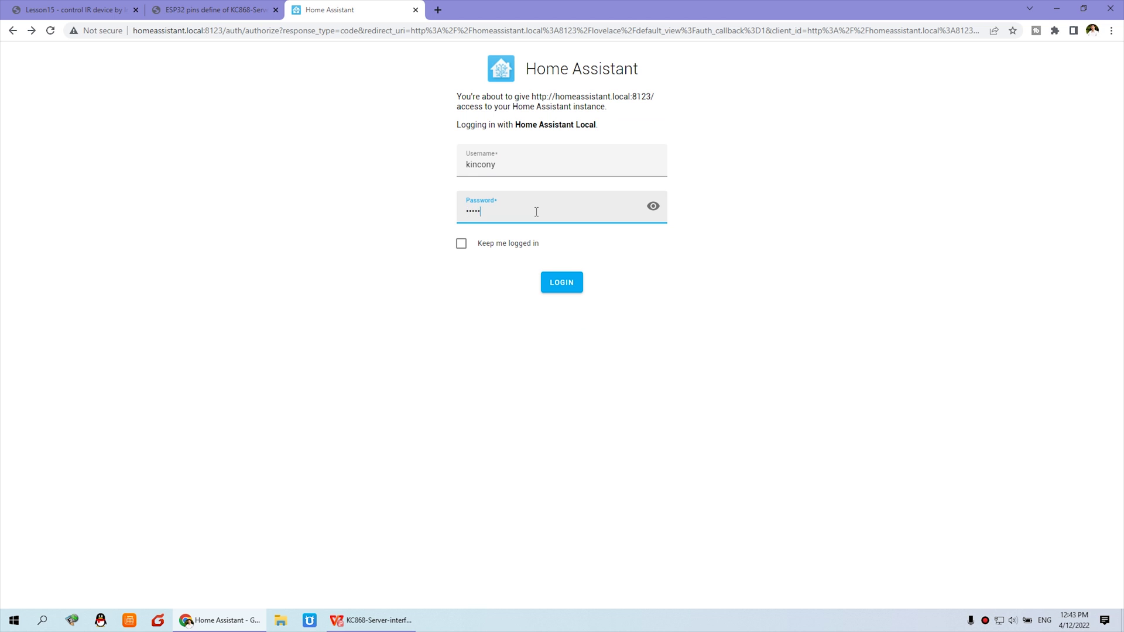
- Sign in and open the server device's YAML in the ESPHome editor
left_click(559, 287)
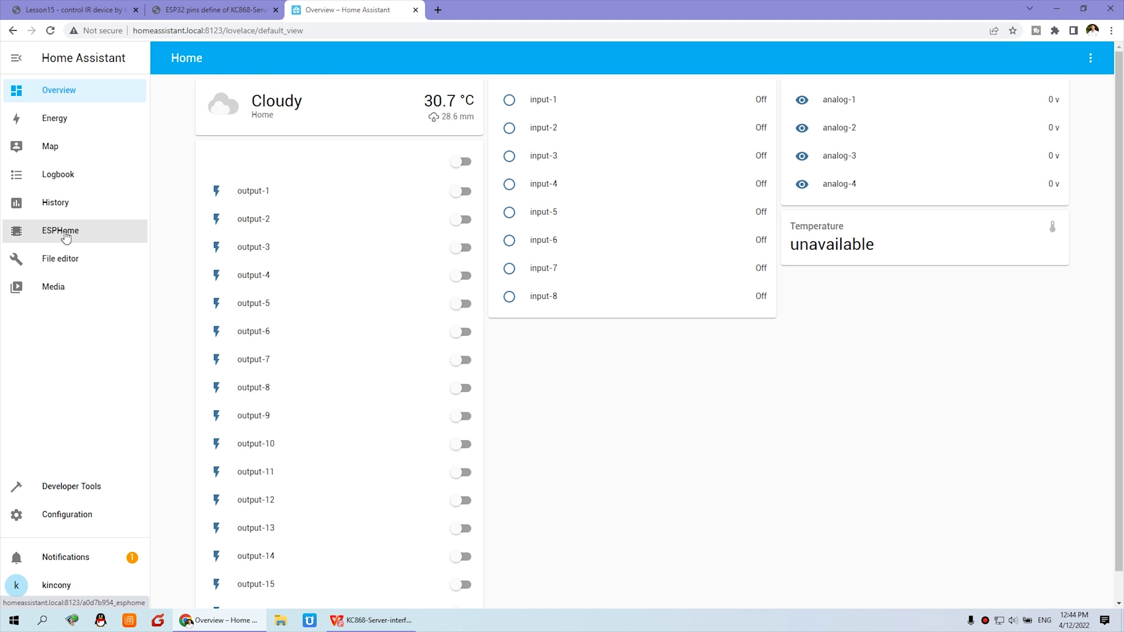
left_click(65, 231)
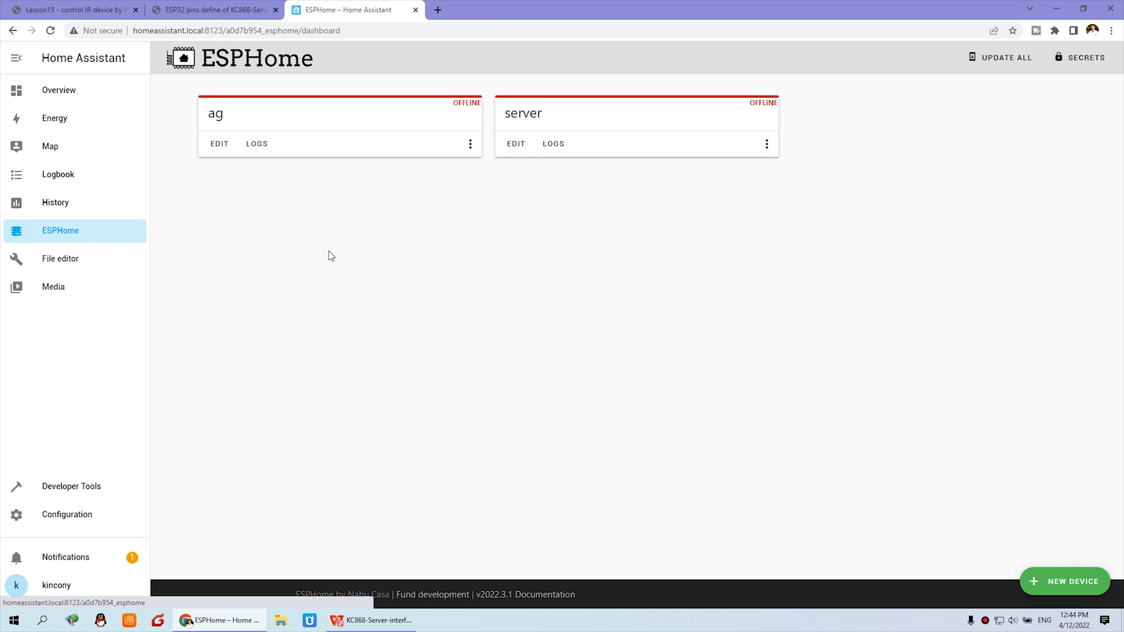
left_click(516, 146)
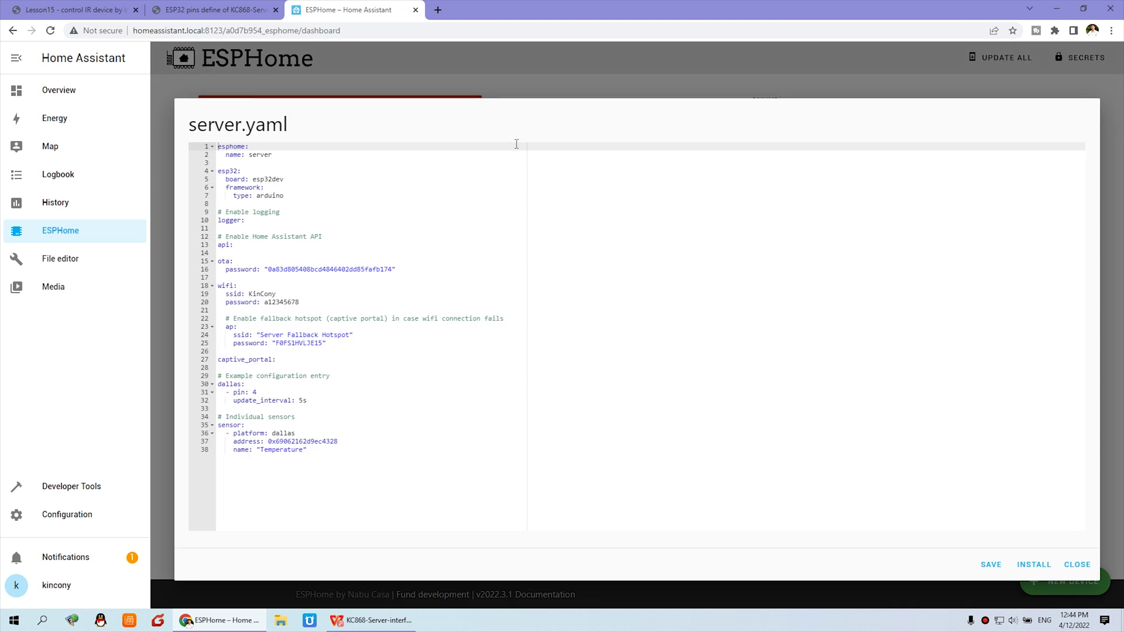
- Paste the IR remote_transmitter and climate config after the Temperature sensor block
left_click(239, 481)
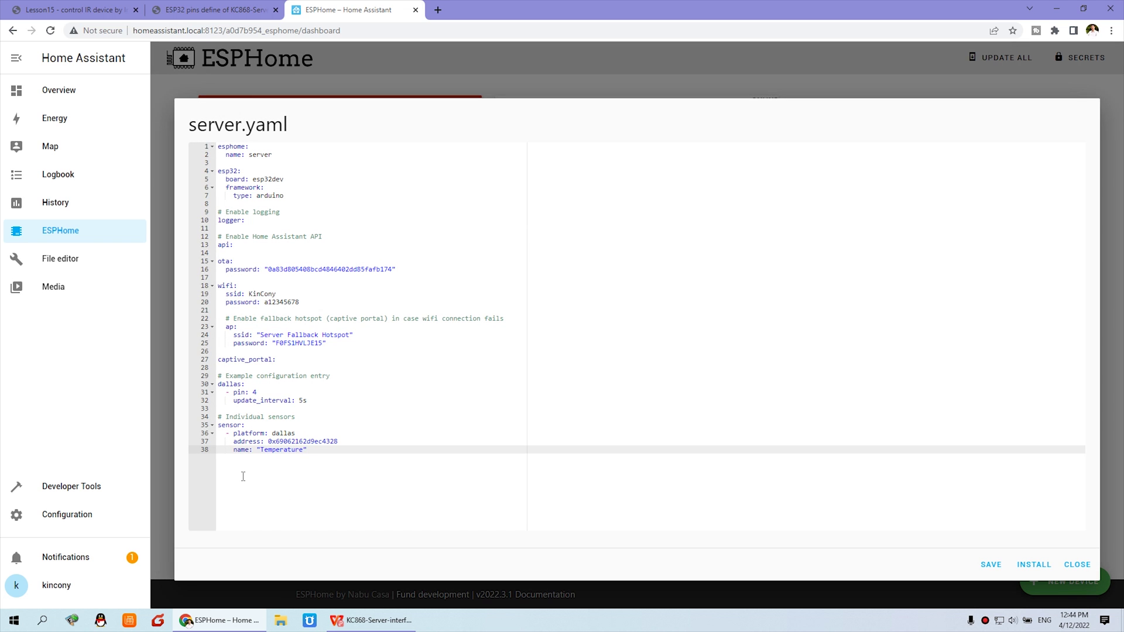
key("Return")
key("Return")
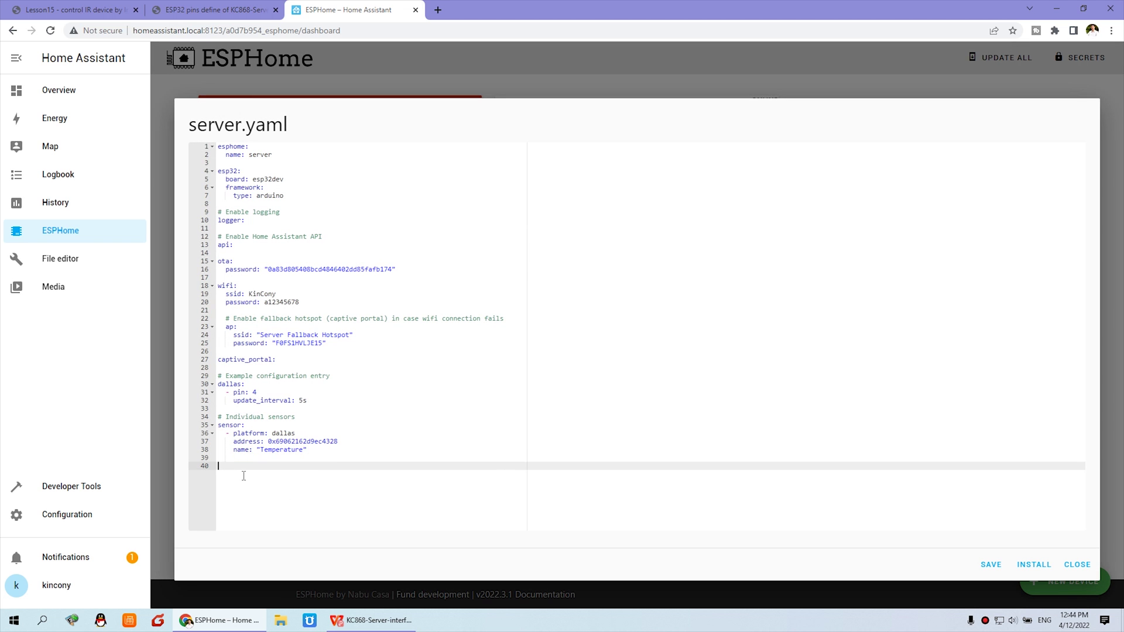
left_click(116, 6)
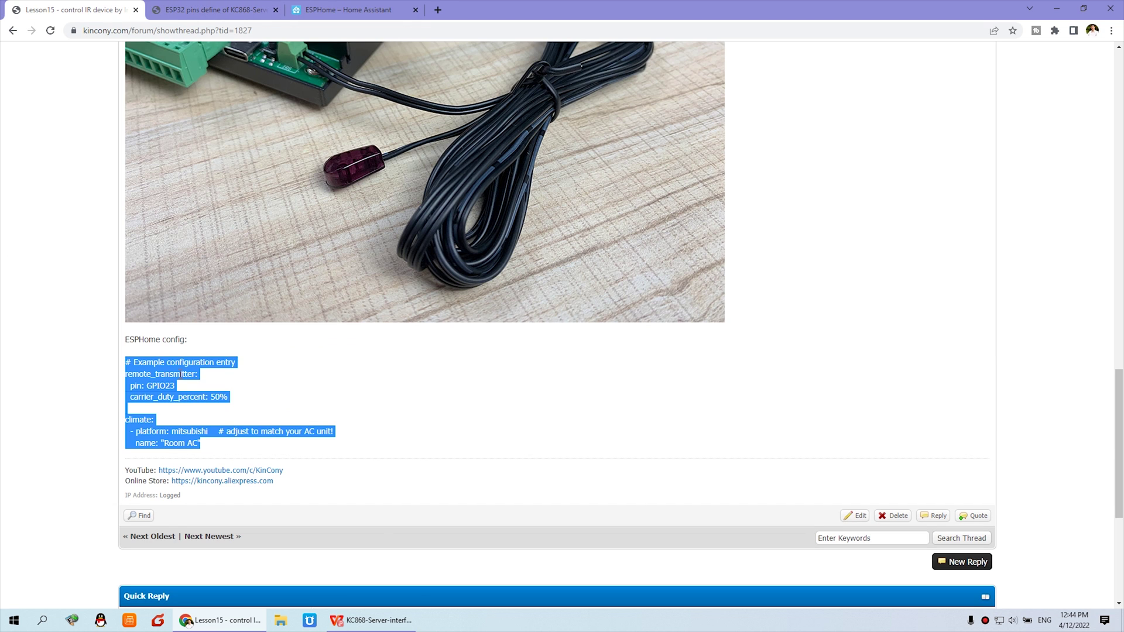
left_click(330, 8)
type("# Example configuration entry remote_transmitter:   pin: GPIO23   carrier_duty_percent: 50%  climate:   - platform: mitsubishi    # adjust to match your AC unit!     name: \"Room AC\"")
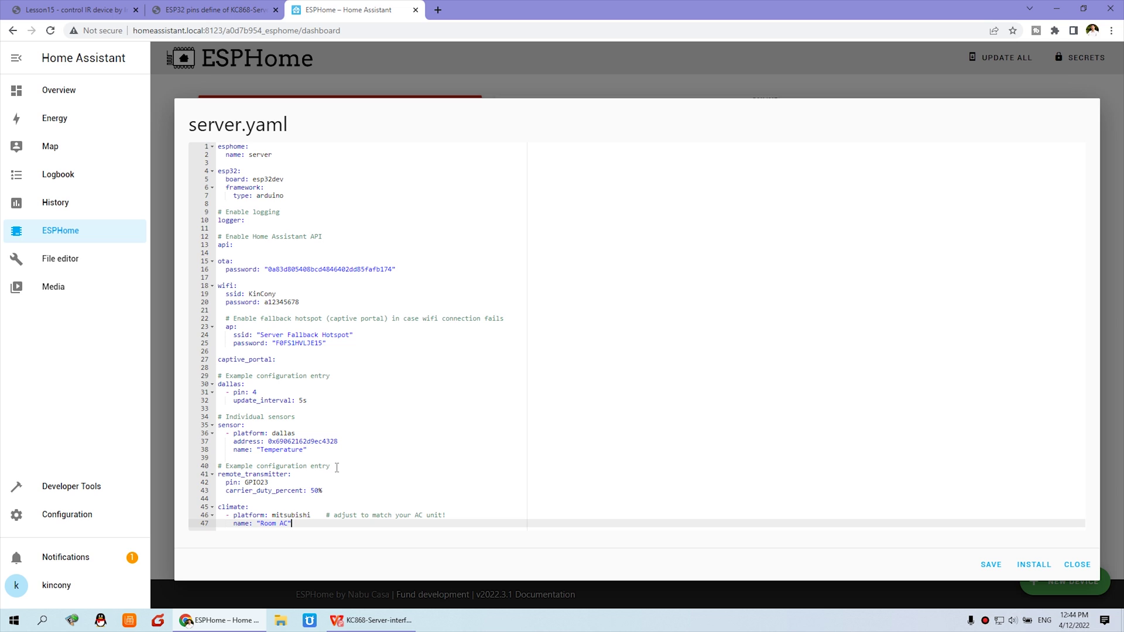
- Select the GPIO23 transmitter pin and bring up the ESP32 pin definitions thread
left_click(266, 482)
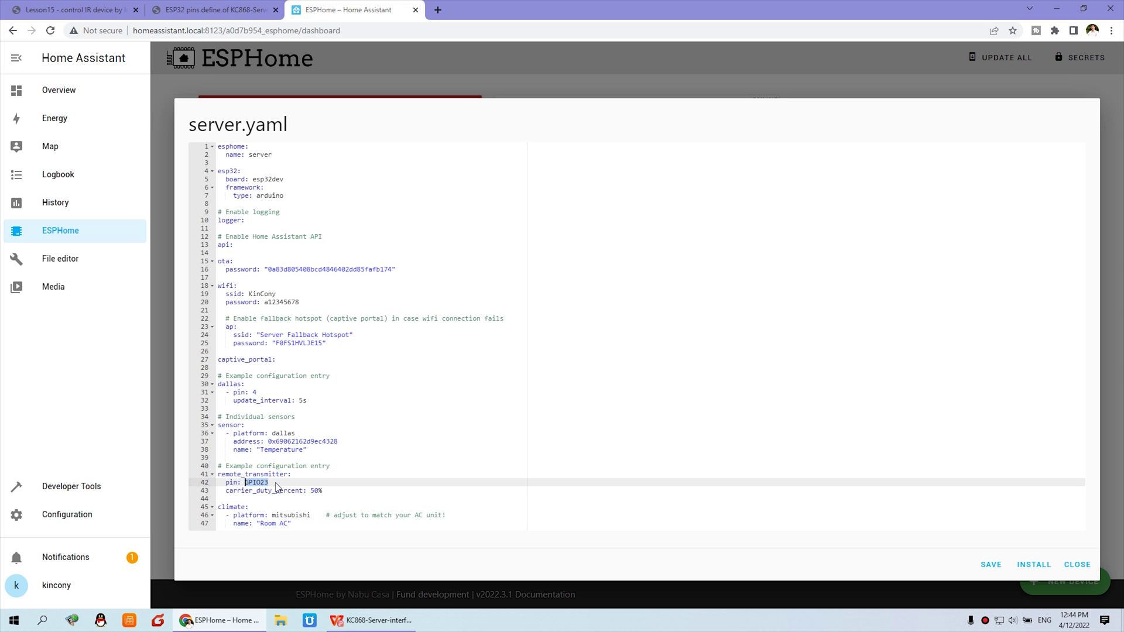
left_click(274, 483)
left_click(209, 12)
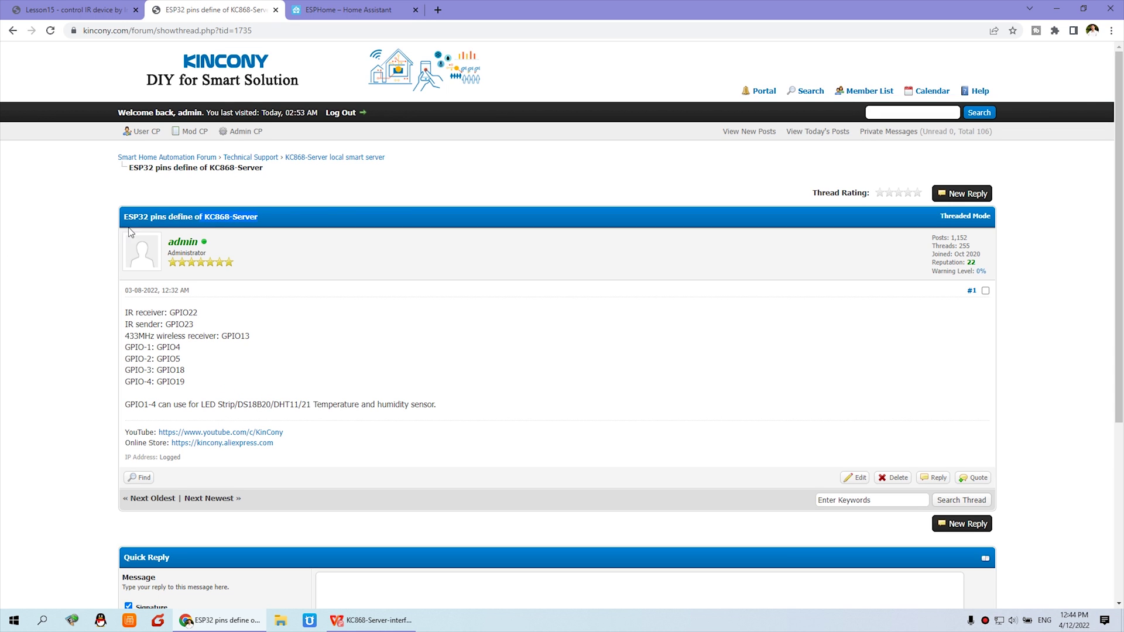
- Highlight the IR receiver and GPIO23 IR sender lines, then return to server.yaml
mouse_move(124, 324)
left_mouse_down()
mouse_move(196, 326)
mouse_move(127, 325)
left_mouse_up()
left_click_drag(199, 313, 132, 312)
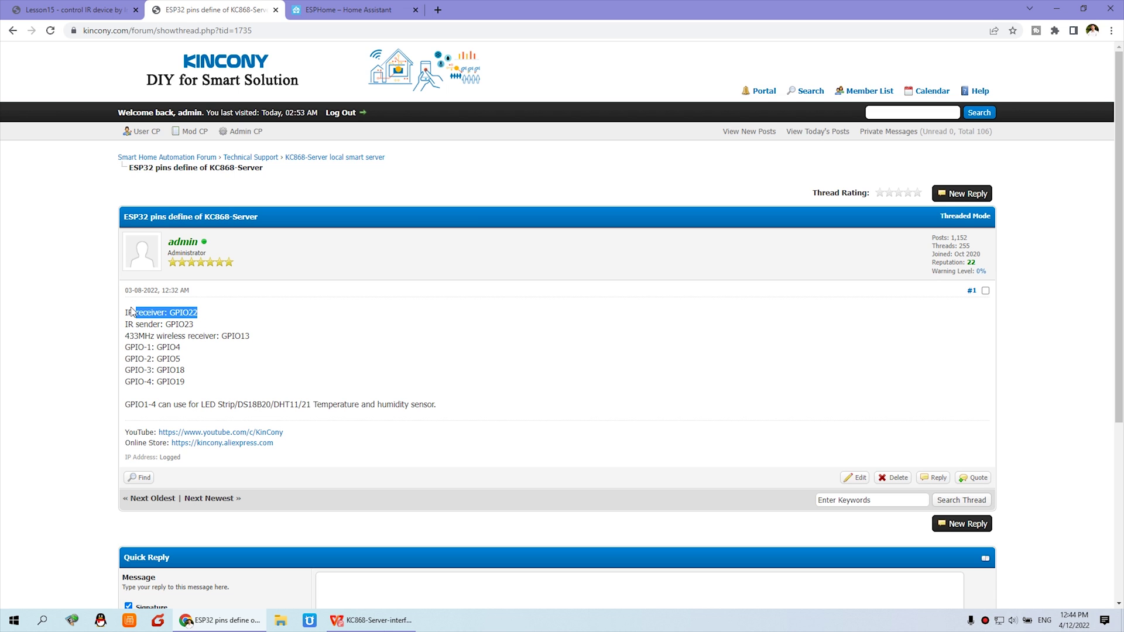
left_click_drag(199, 325, 132, 325)
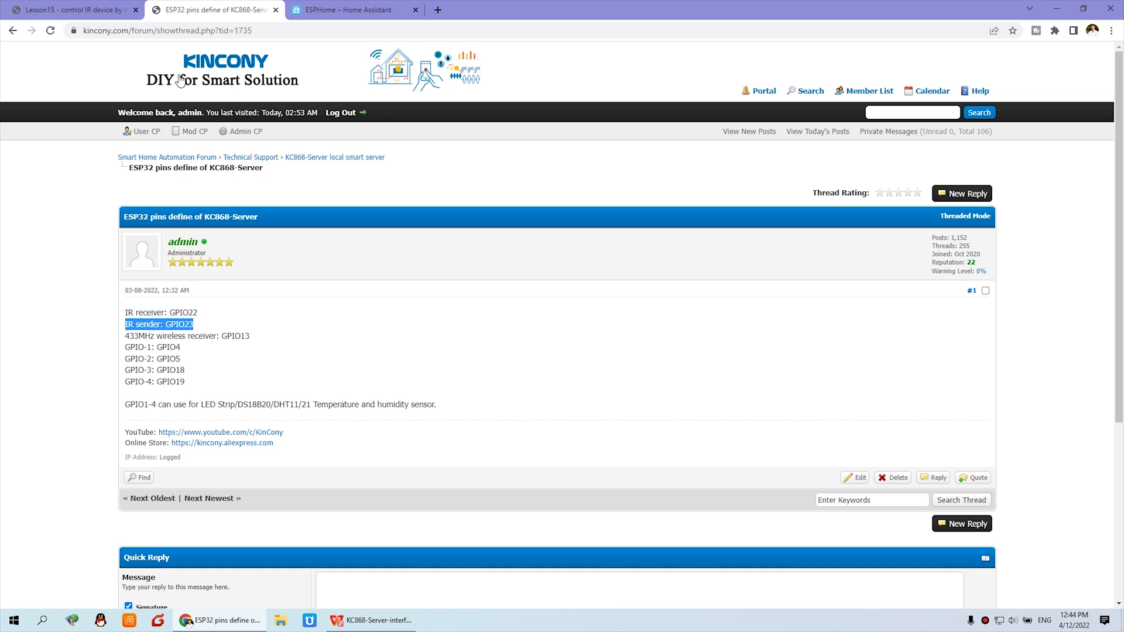
left_click(345, 10)
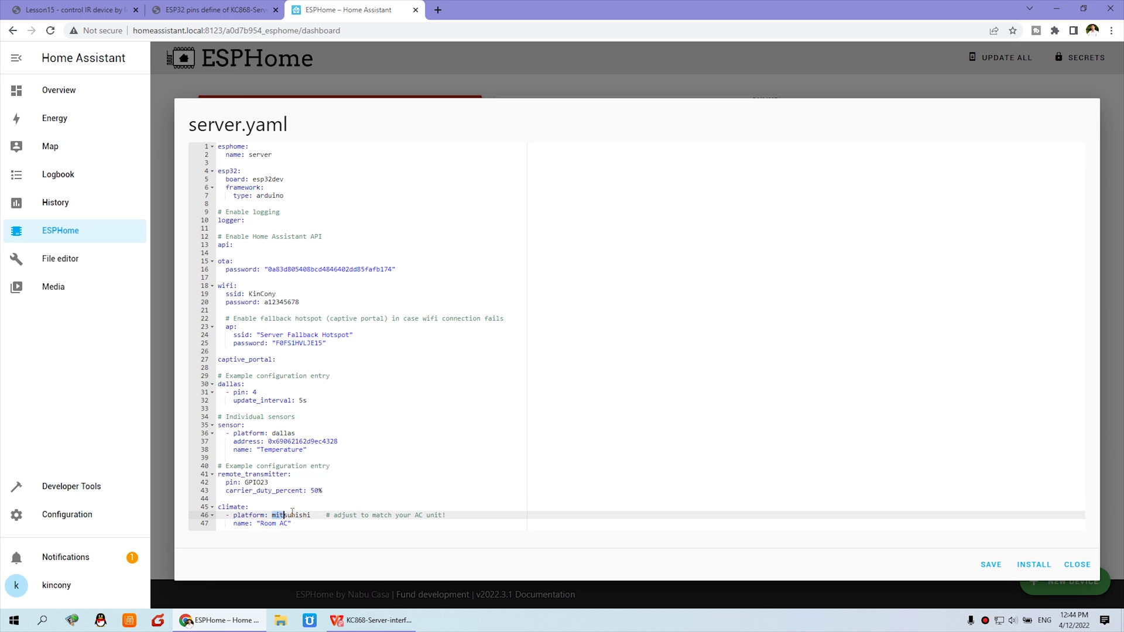
- Save server.yaml with the mitsubishi 'Room AC' climate entry and start installing it
left_click_drag(272, 513, 311, 514)
left_click(991, 565)
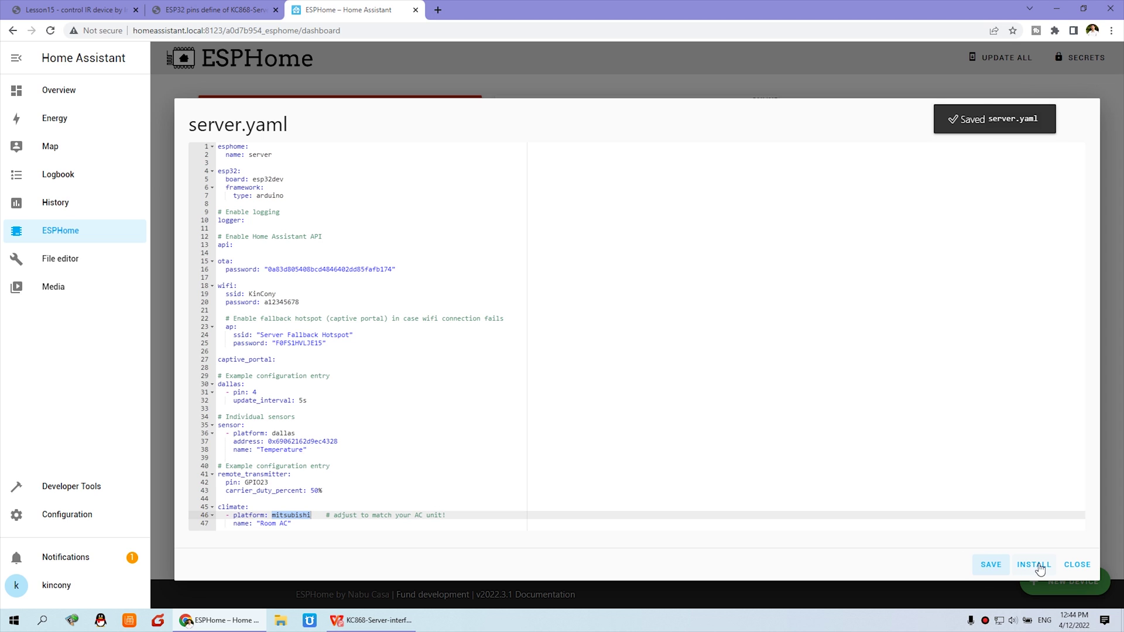
left_click(285, 517)
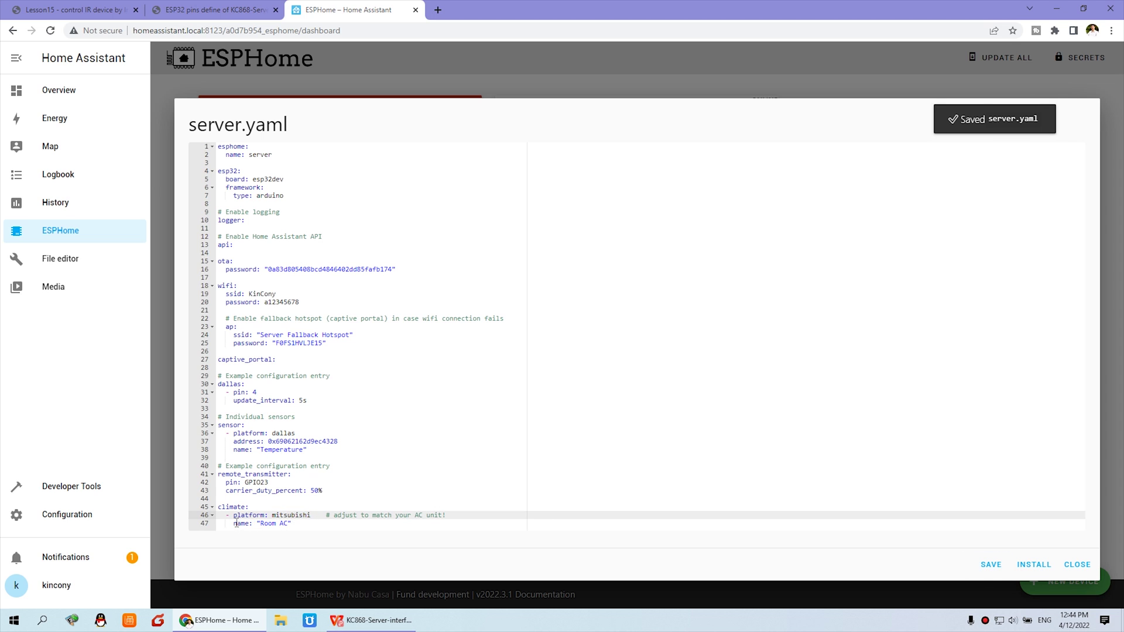
left_click(235, 524)
left_click_drag(245, 524, 309, 515)
left_click(301, 522)
left_click(996, 566)
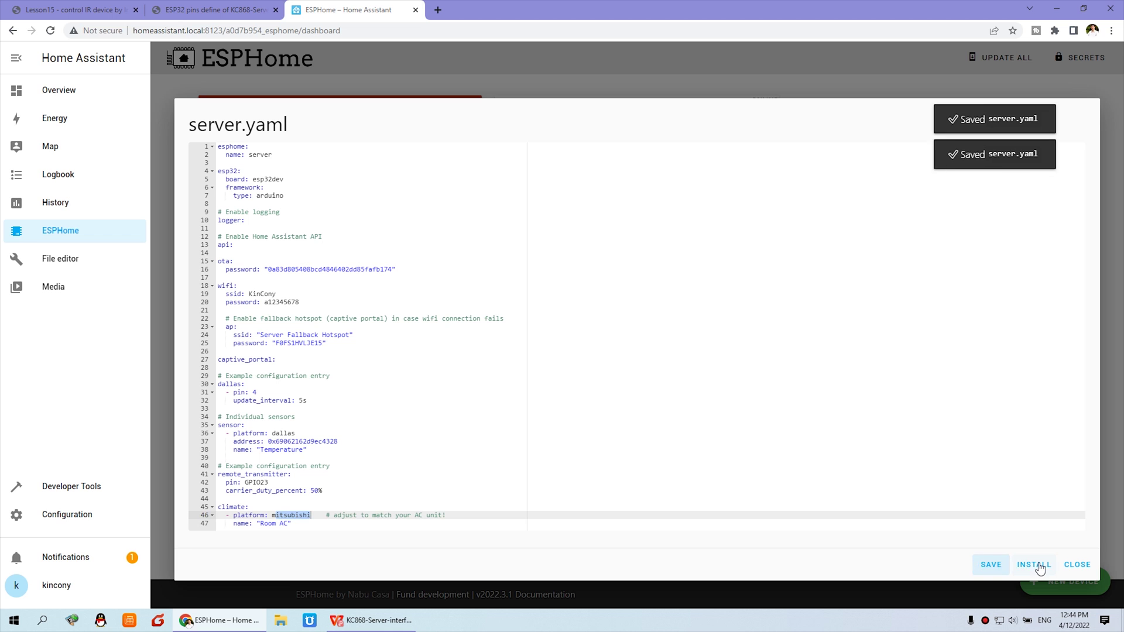
left_click(1032, 565)
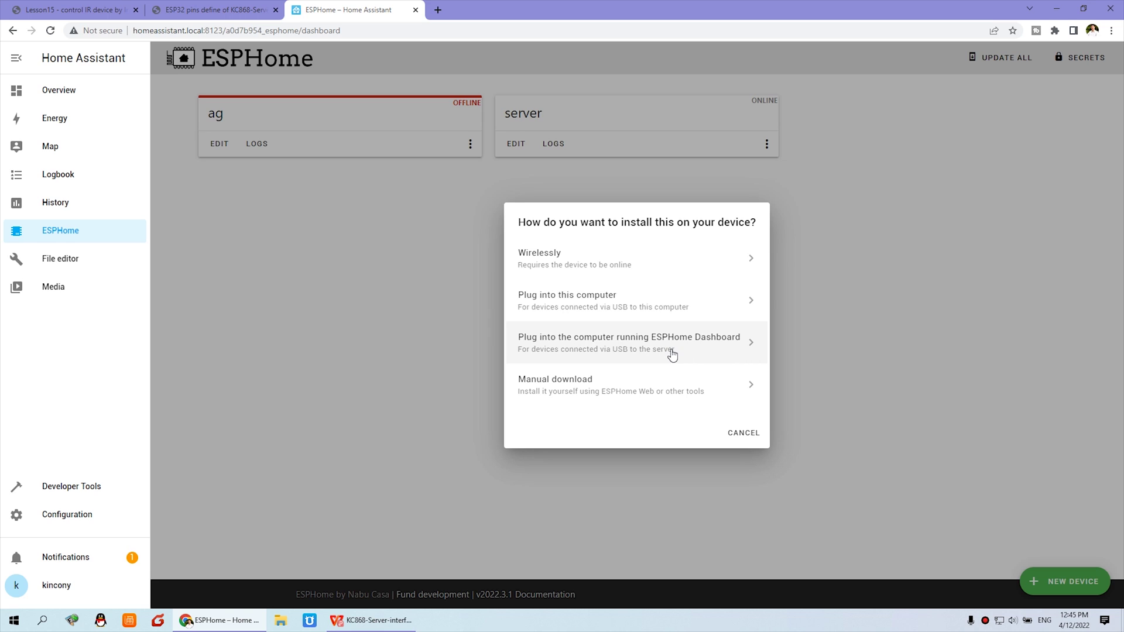
- Flash the server from the host over USB serial /dev/ttyUSB0, then close the log
left_click(672, 351)
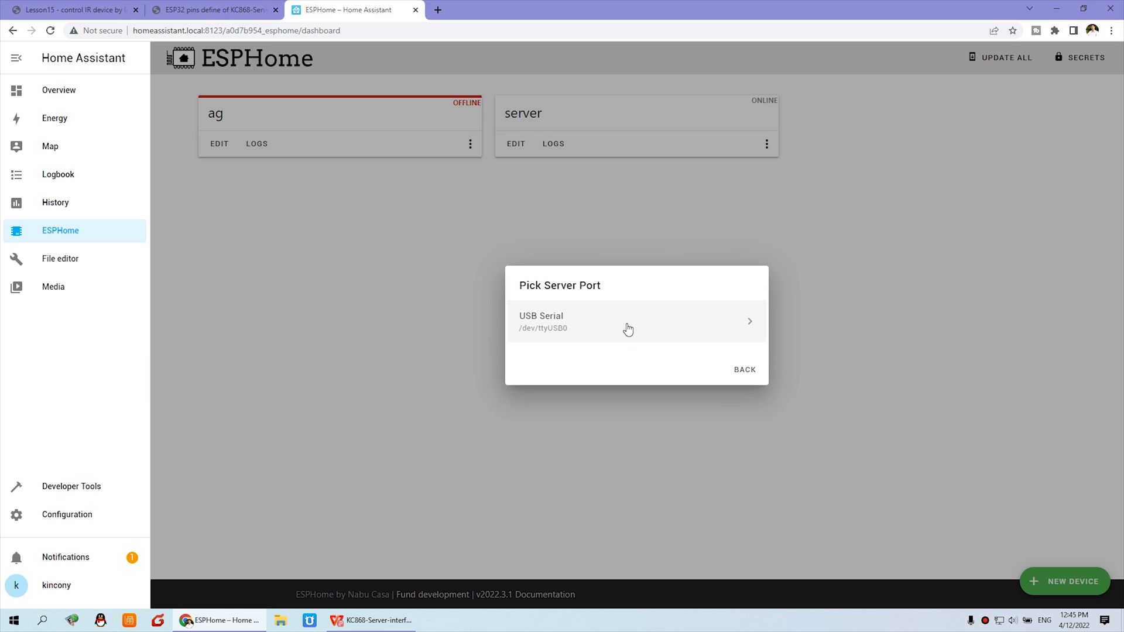
left_click(673, 332)
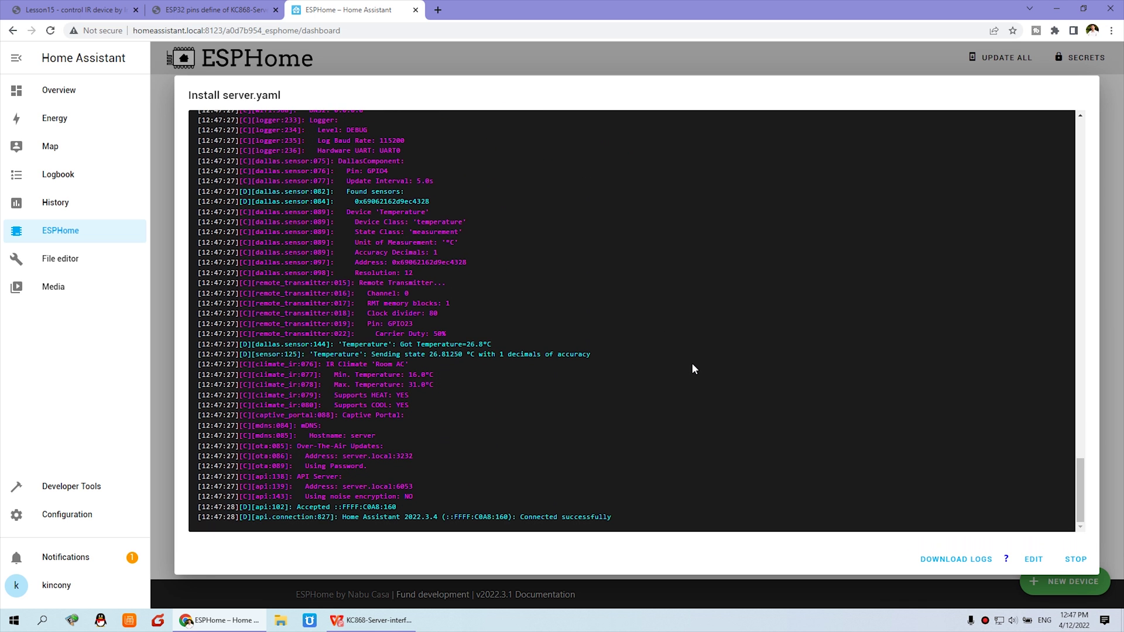
left_click(1075, 560)
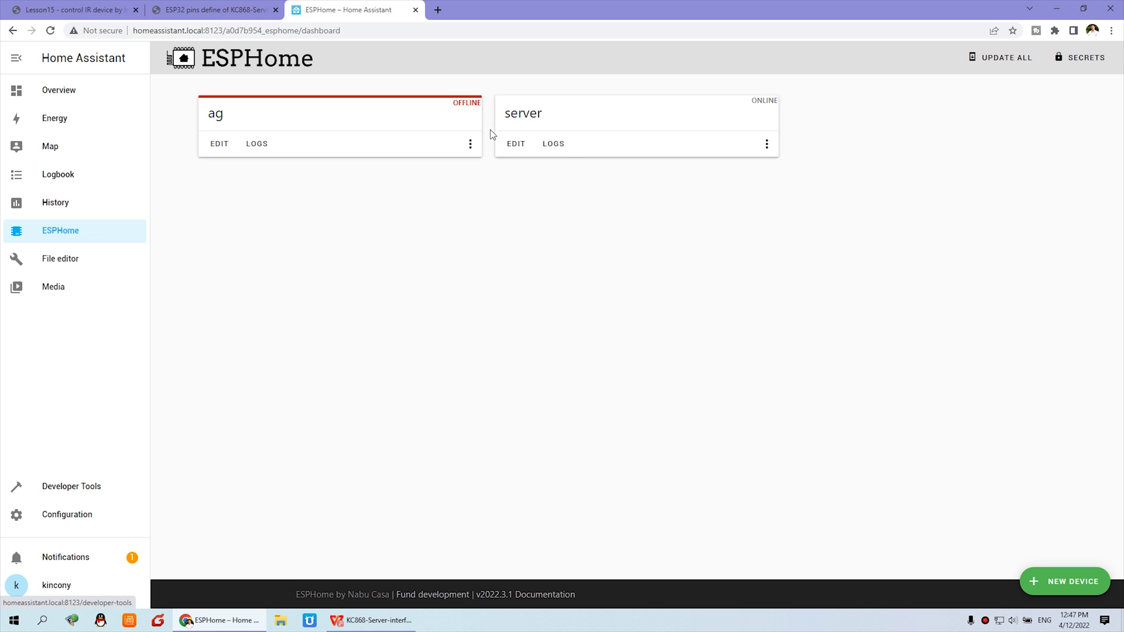
- Confirm Room AC is among the server device's four entities, then return to Overview
left_click(81, 518)
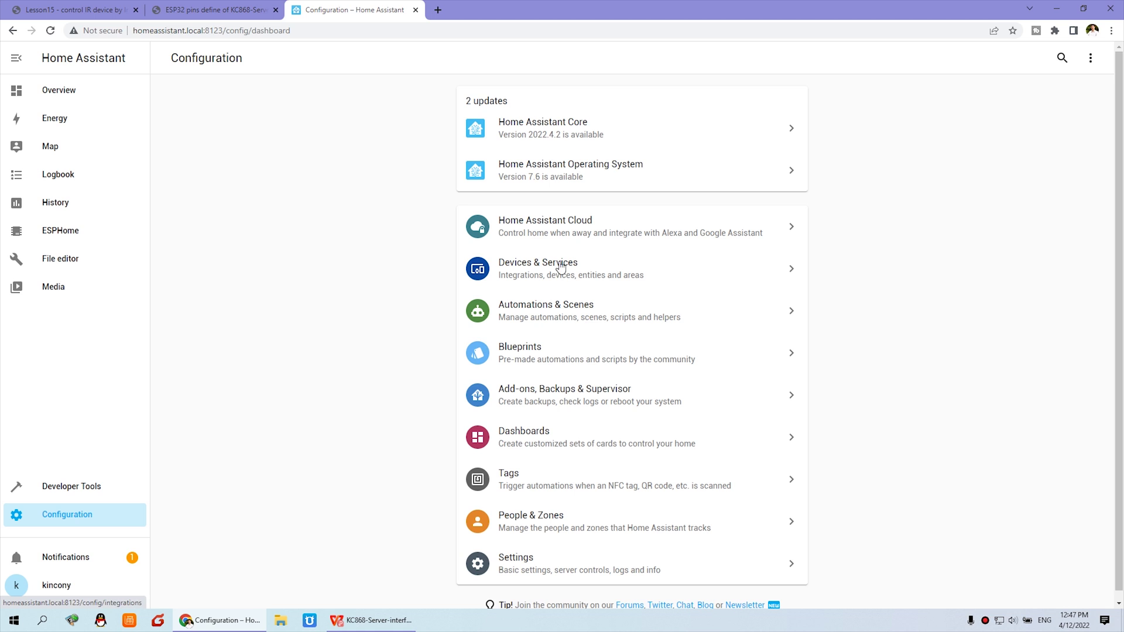
left_click(585, 268)
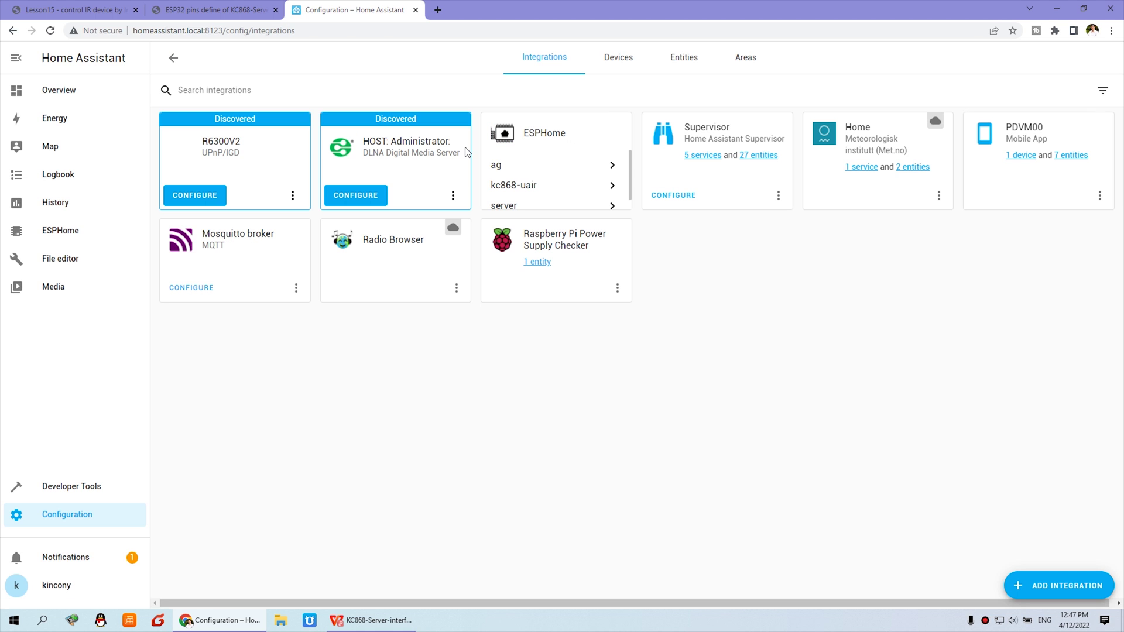
scroll(522, 193, "down", 1)
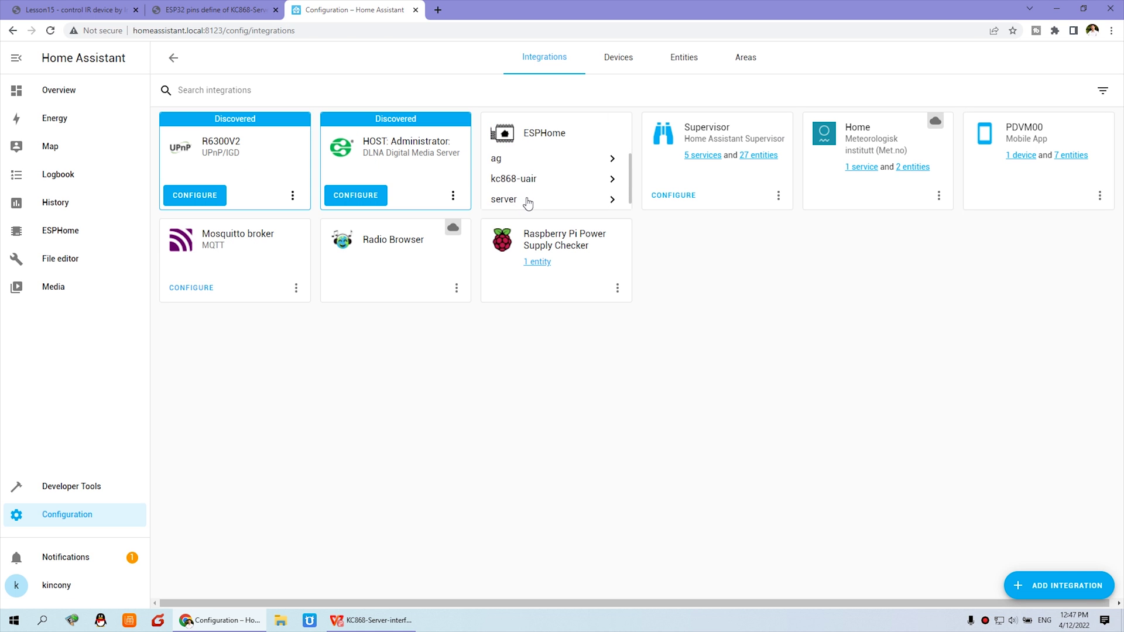
left_click(521, 196)
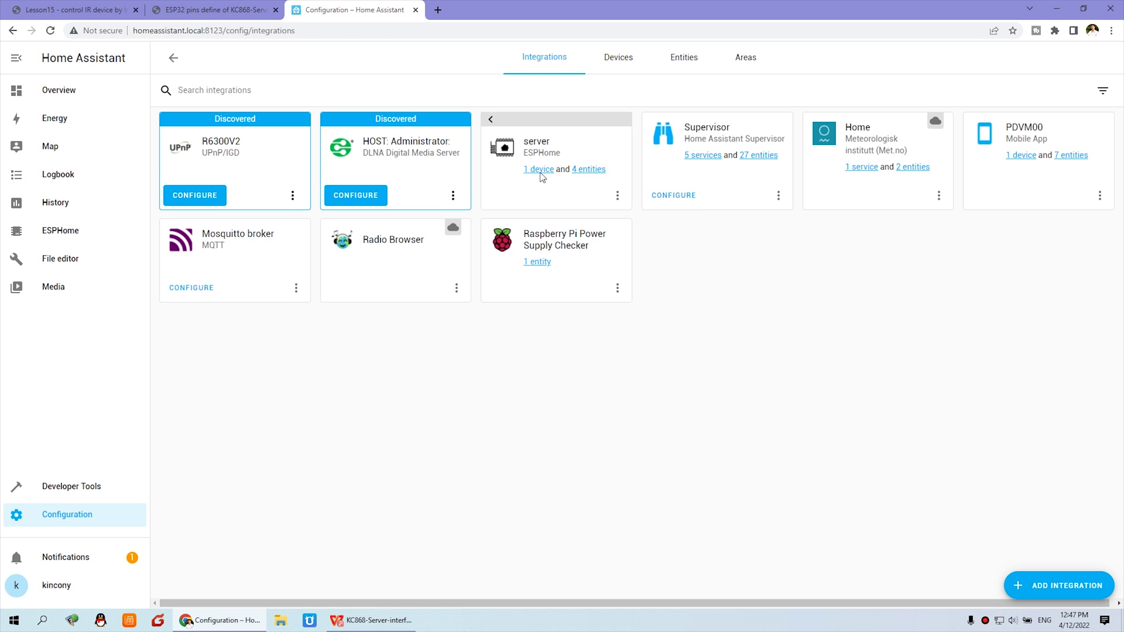
left_click(589, 170)
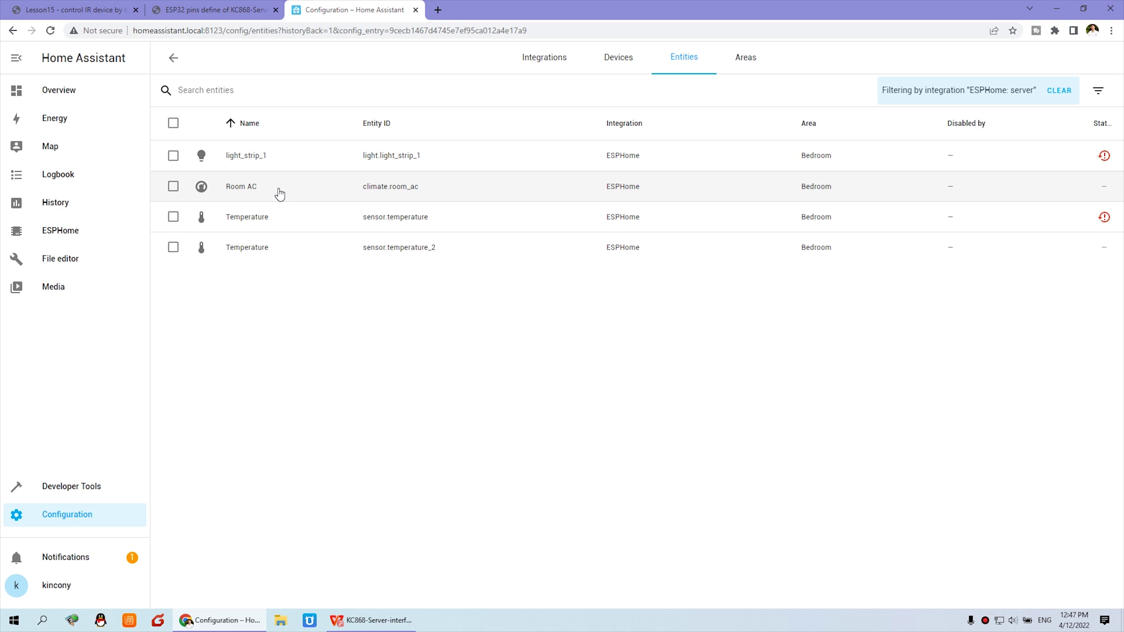
left_click(63, 94)
- Add a Thermostat card for the Room AC entity to the dashboard and finish editing
left_click(1090, 59)
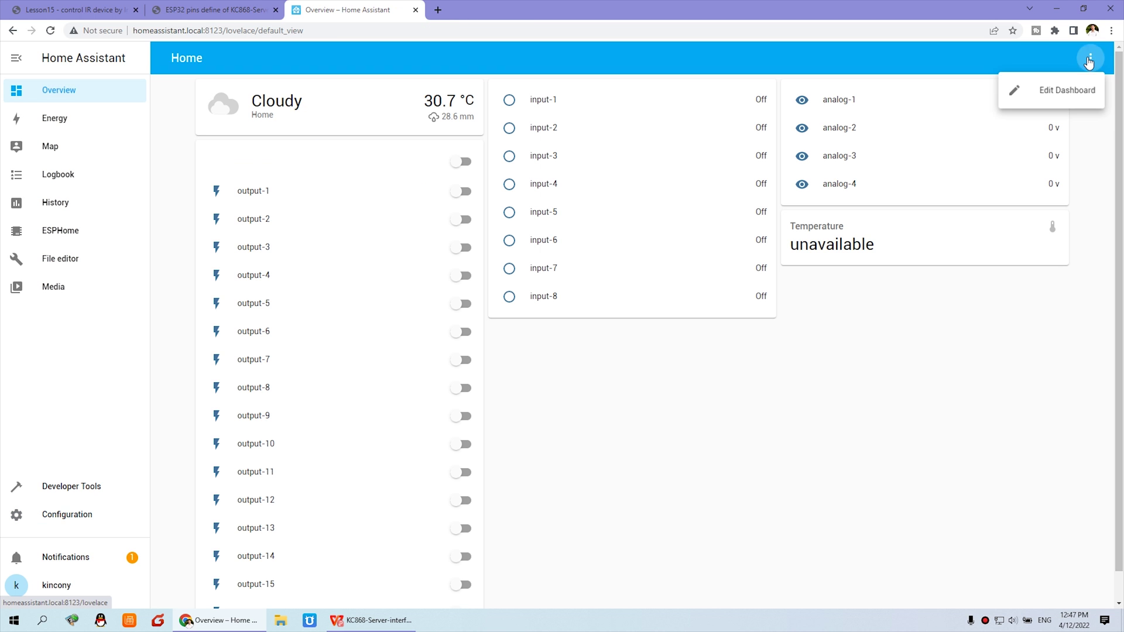
left_click(1083, 91)
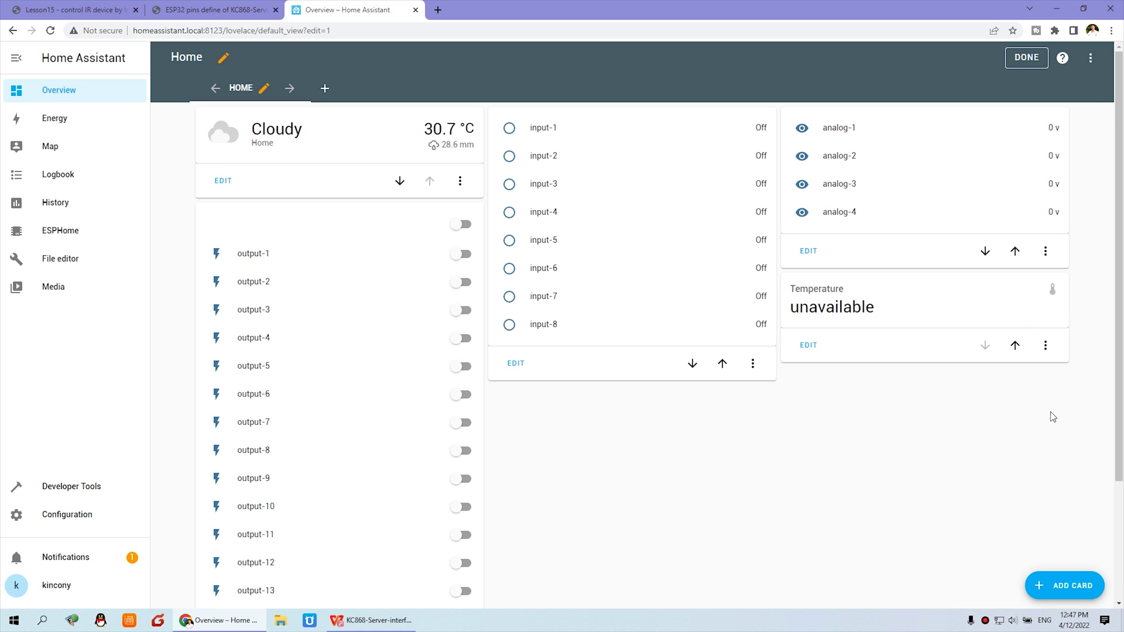
left_click(1057, 585)
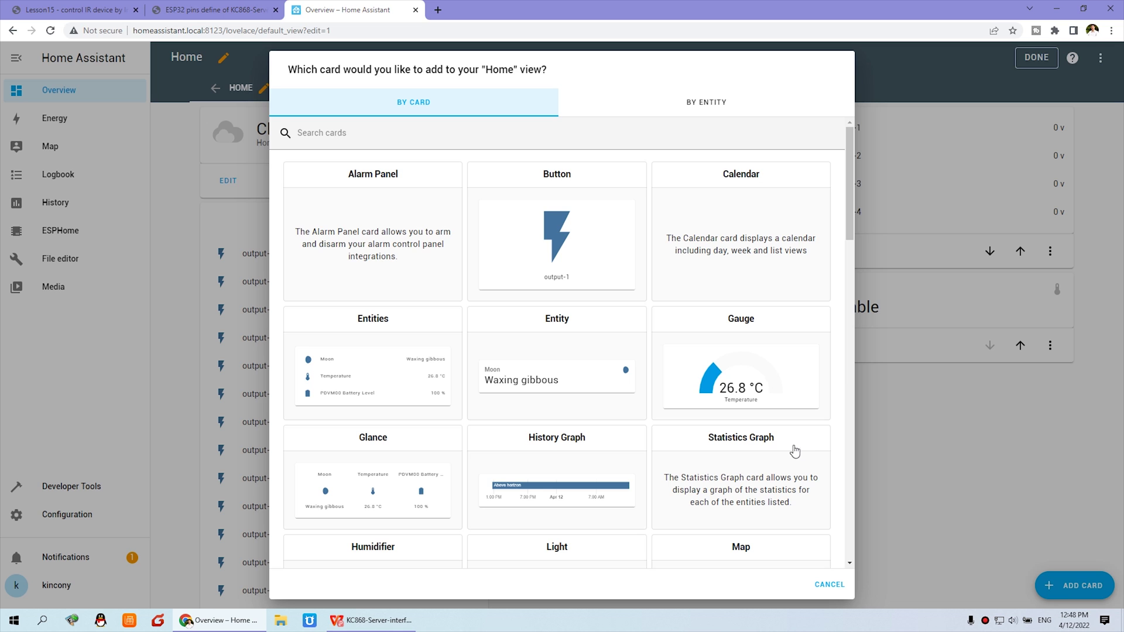
scroll(668, 389, "down", 4)
scroll(668, 392, "down", 3)
scroll(668, 393, "down", 4)
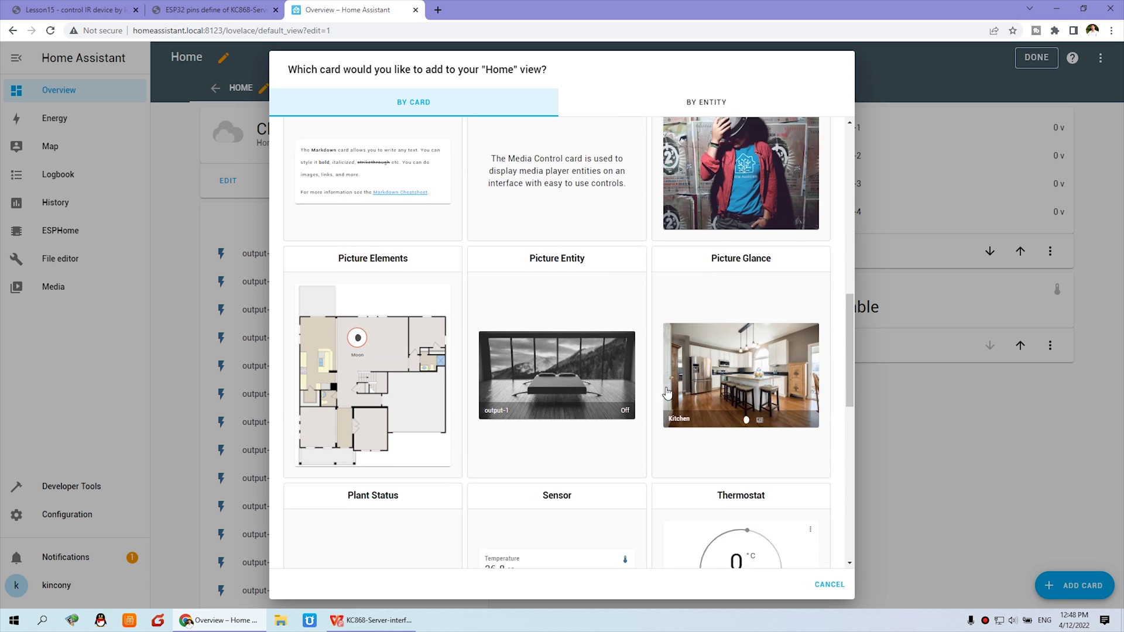
scroll(666, 392, "down", 2)
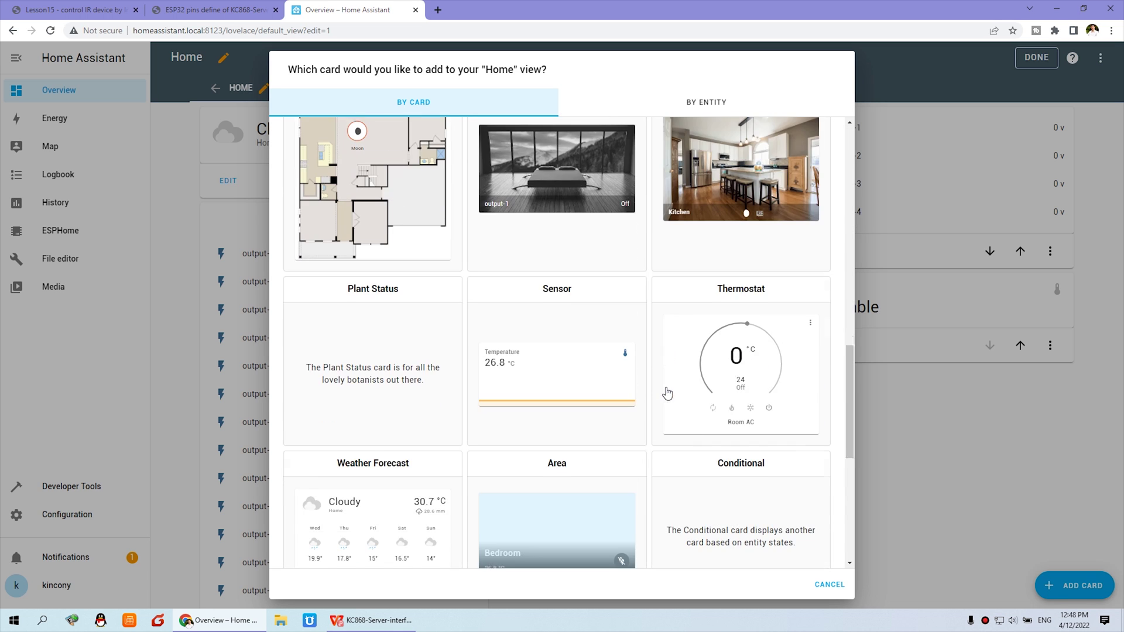
left_click(736, 370)
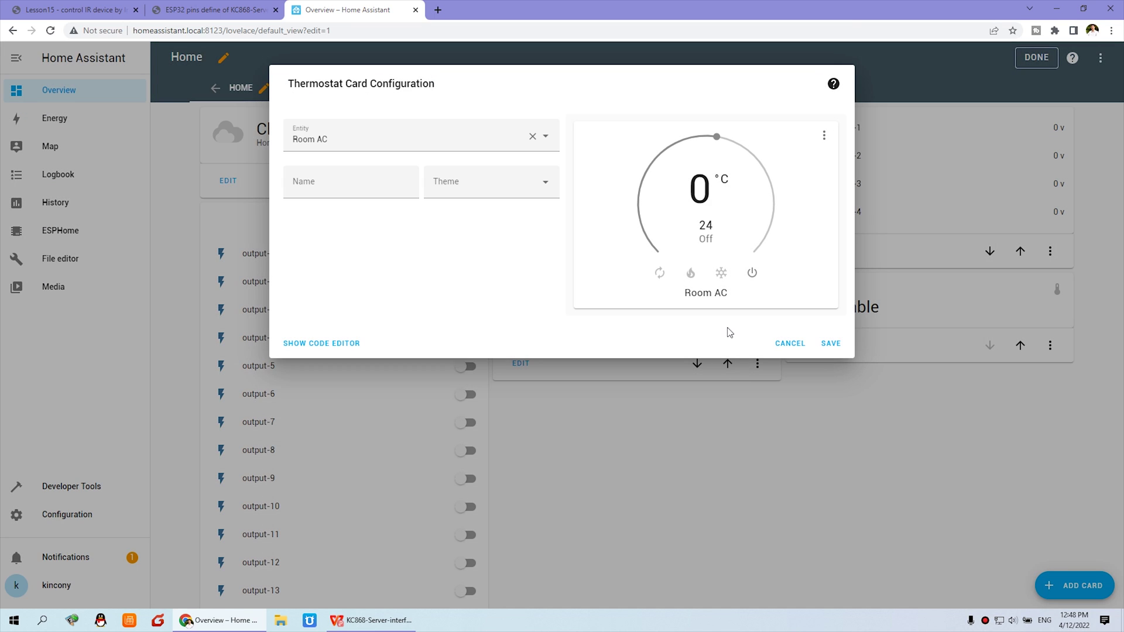
left_click(831, 344)
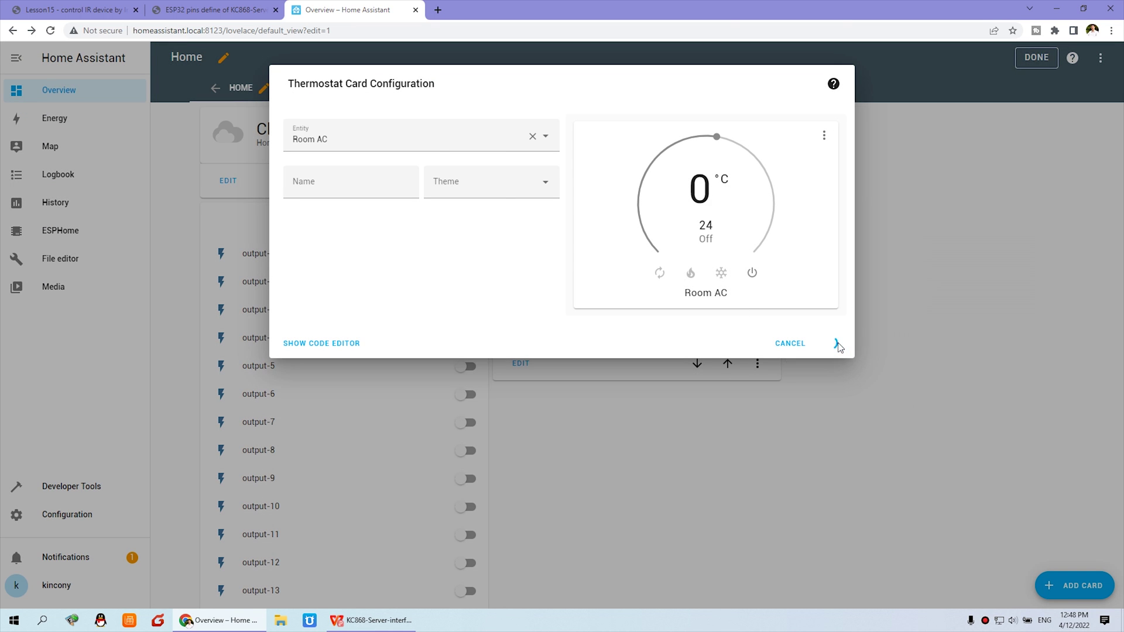
left_click(1026, 57)
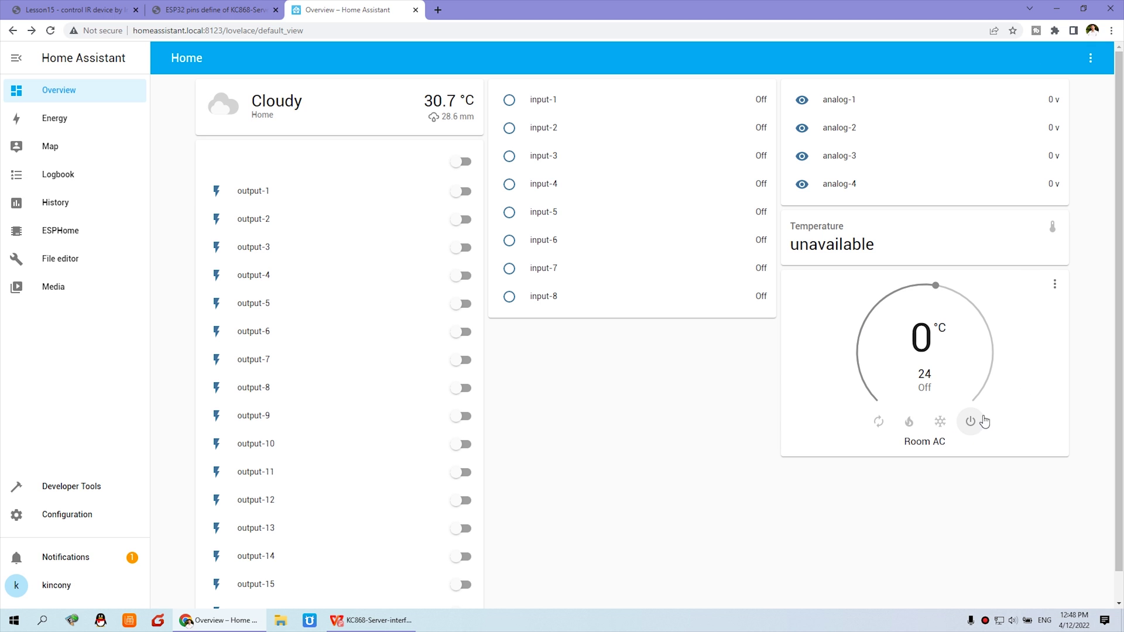
- Switch Room AC to cool, off, then heat, and drag its target down to 18 °C
left_click(939, 423)
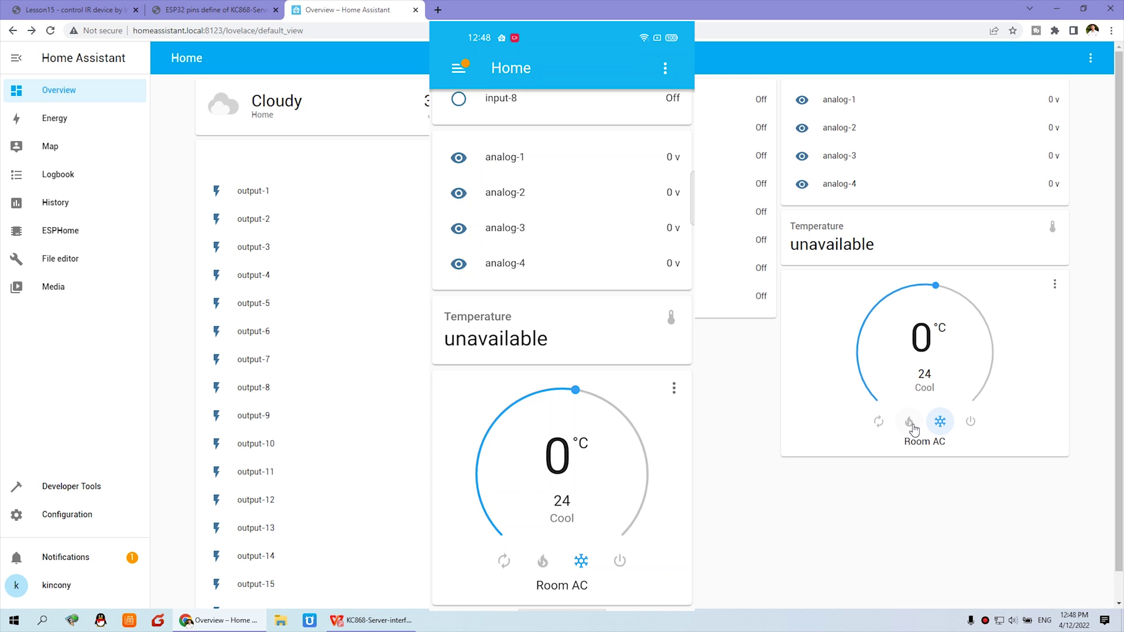
left_click(970, 423)
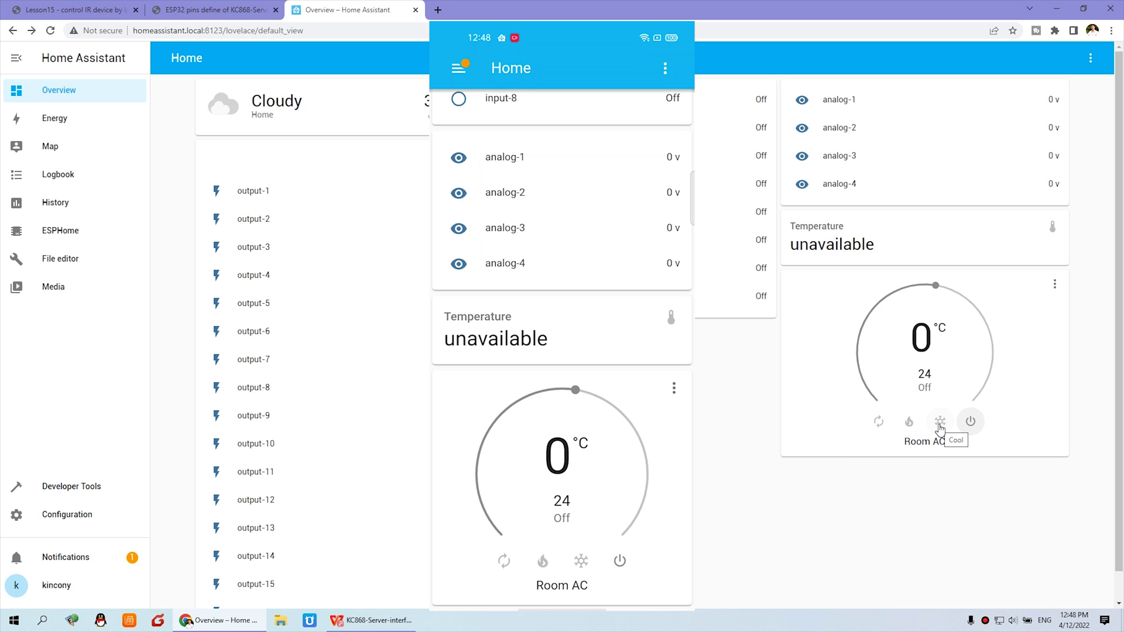
left_click(909, 426)
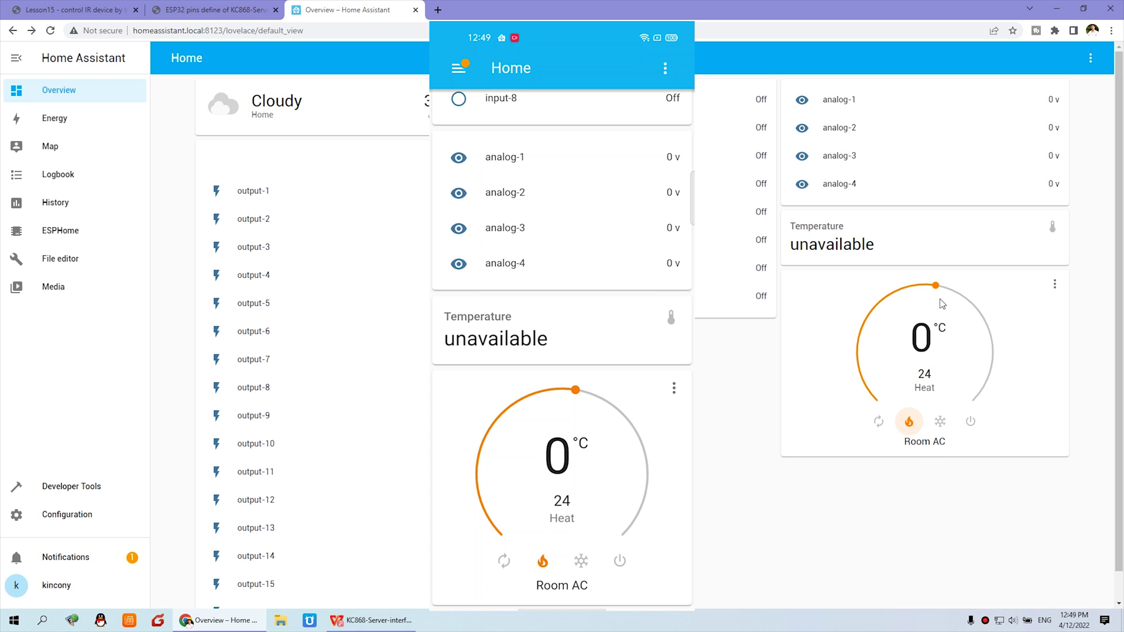
left_click_drag(936, 287, 876, 361)
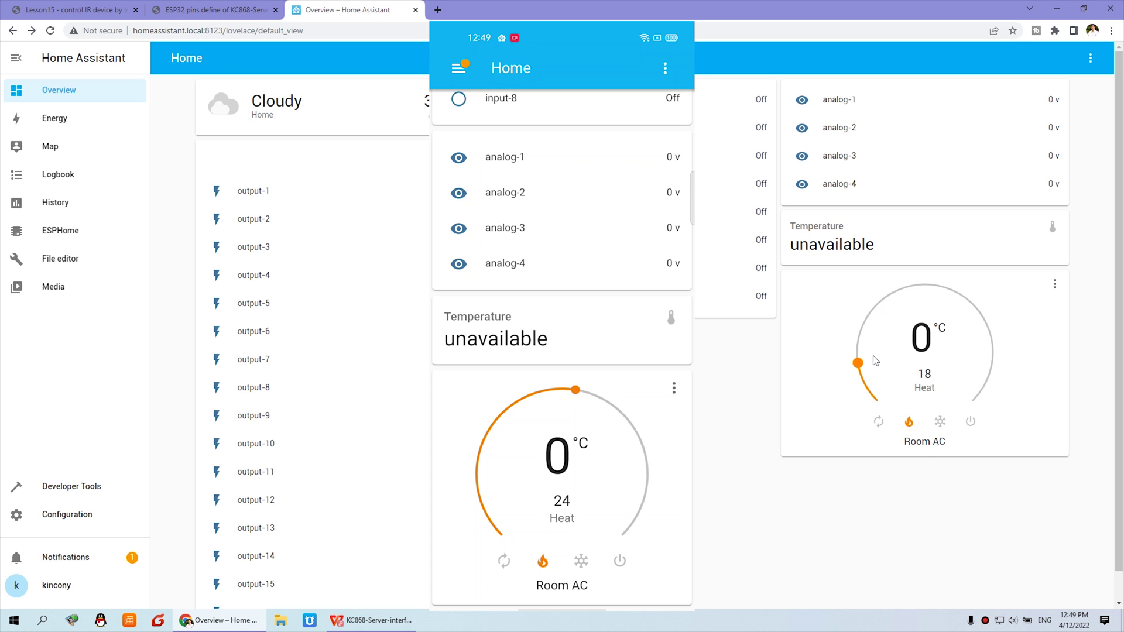